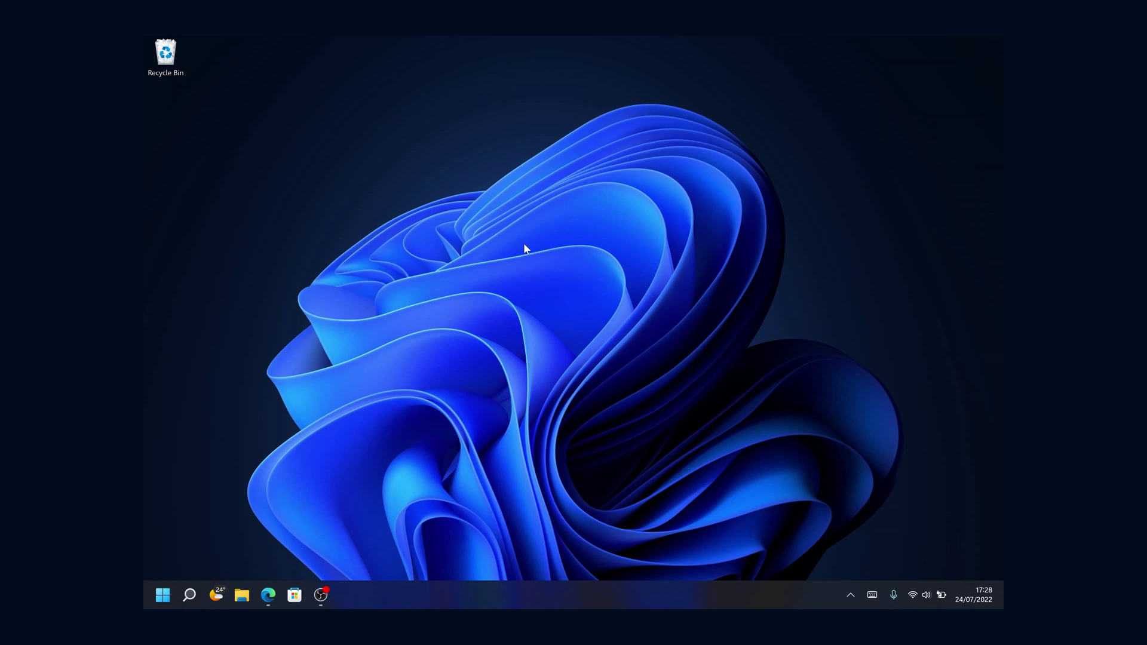
pyautogui.rightClick(485, 245)
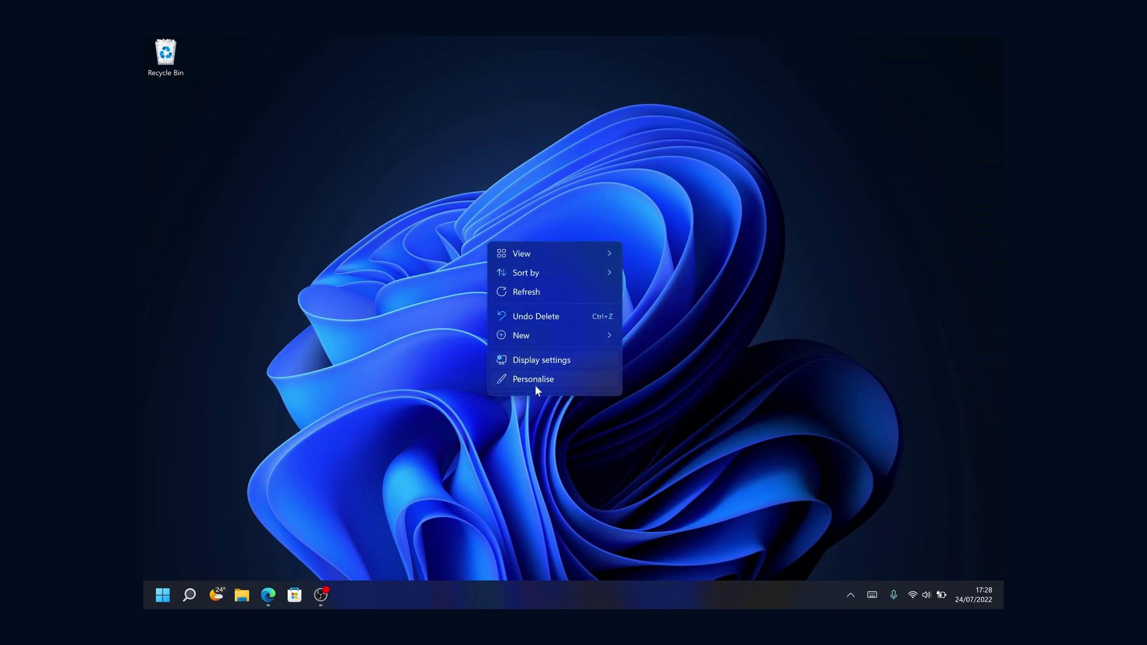
pyautogui.click(551, 361)
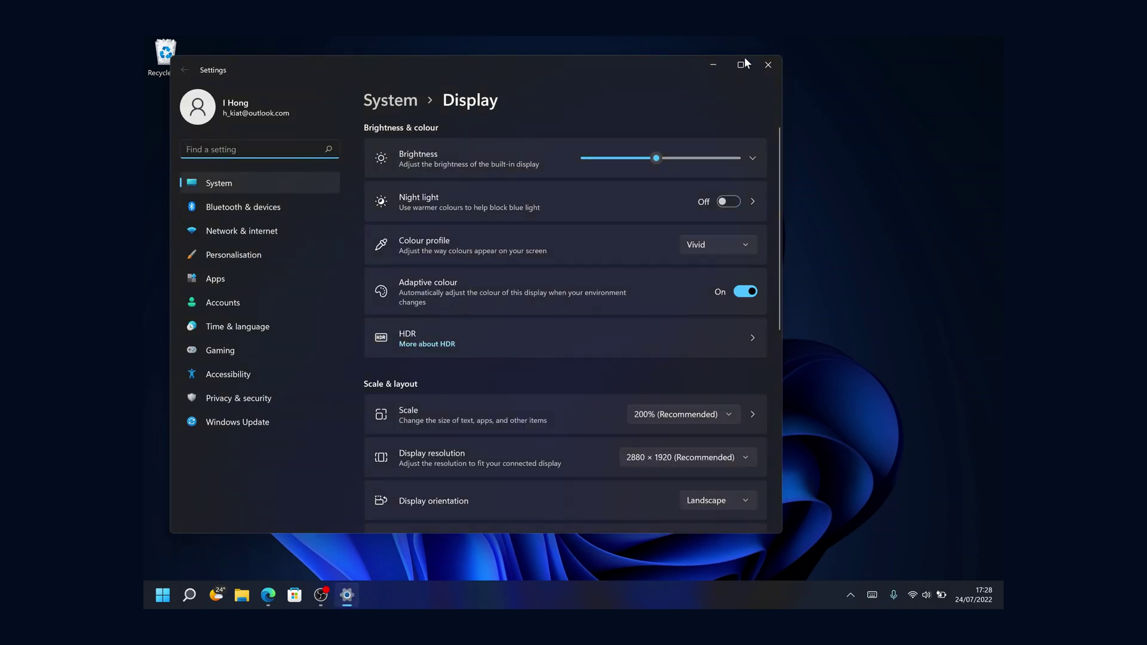
pyautogui.click(745, 61)
pyautogui.scroll(-5, 607, 403)
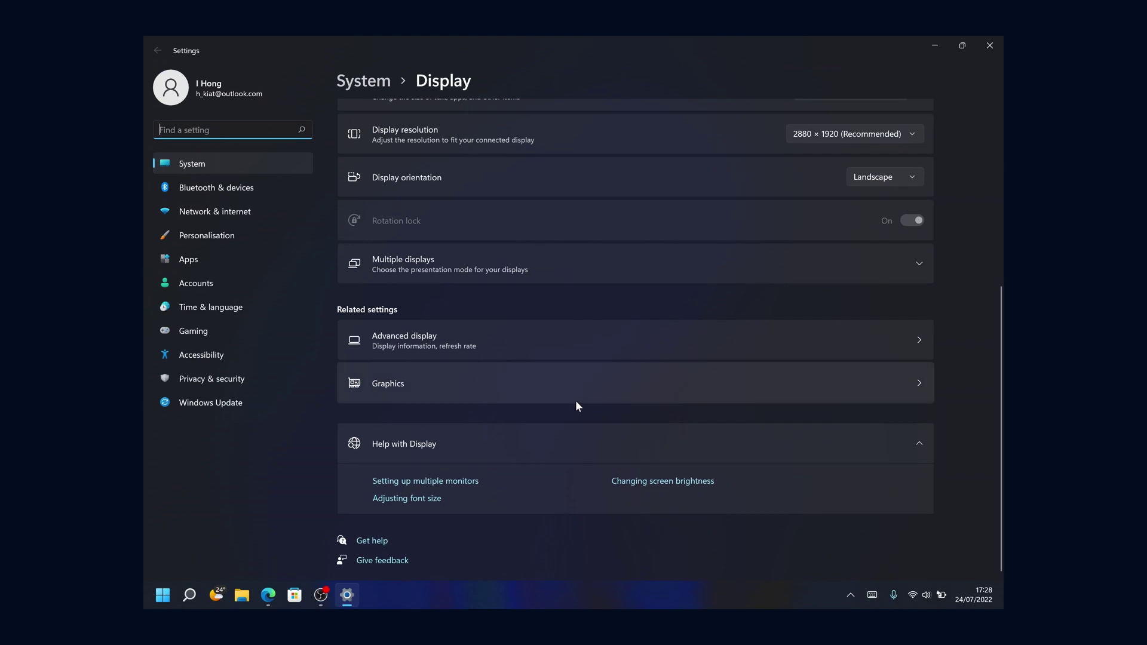
pyautogui.click(516, 347)
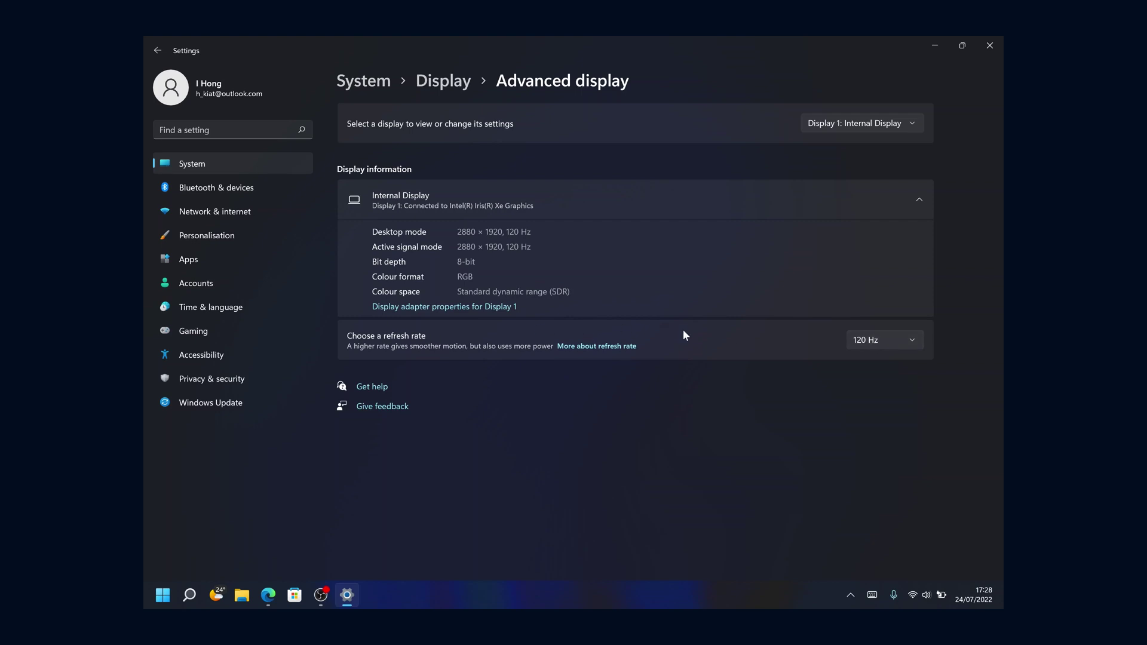
pyautogui.click(895, 339)
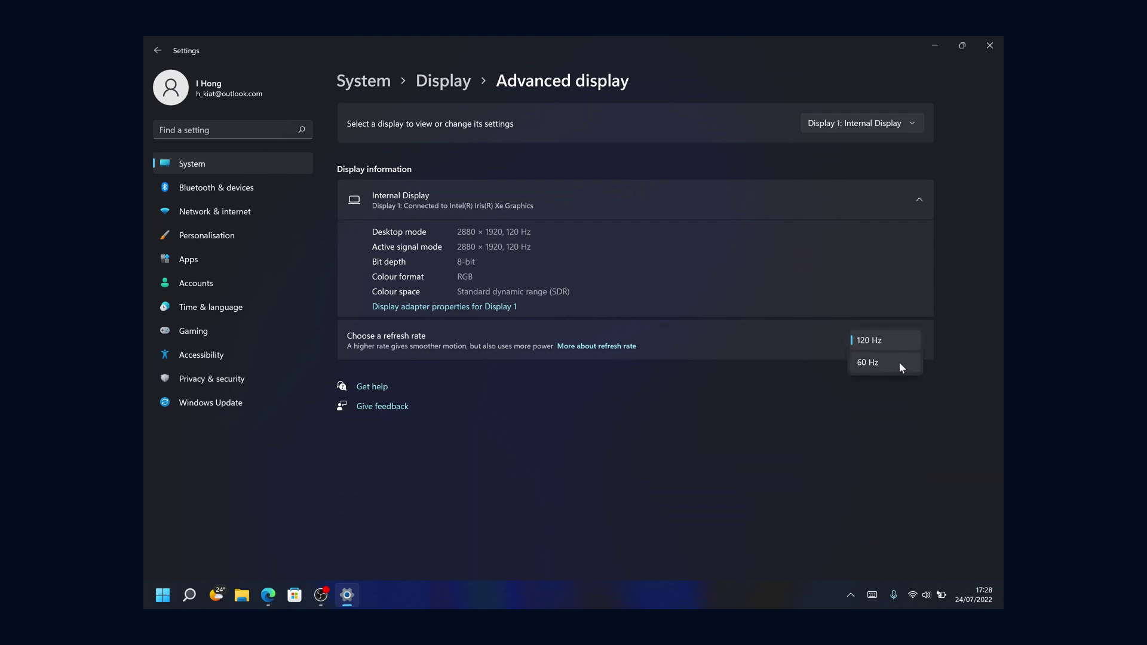
pyautogui.click(731, 428)
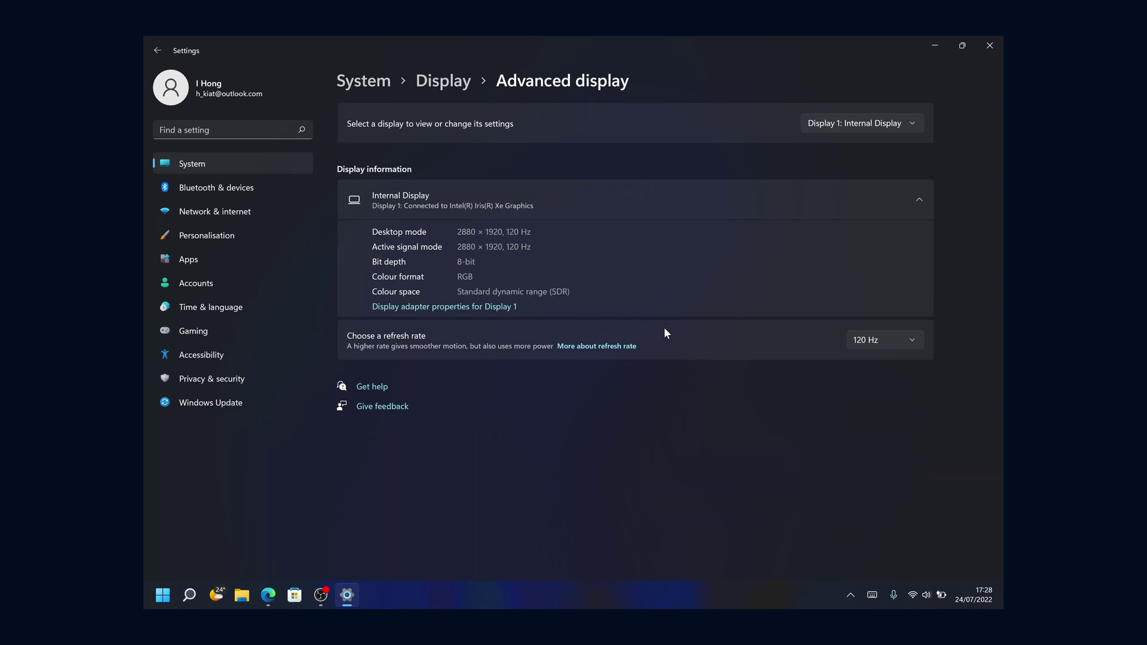
pyautogui.click(990, 46)
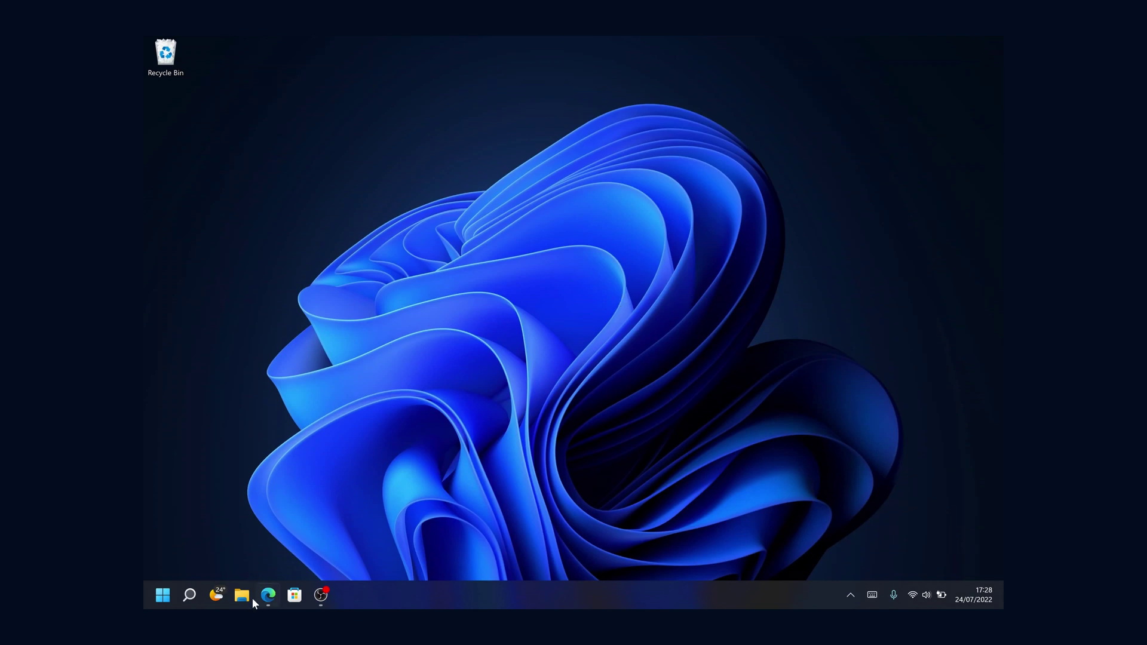
# - Run a fresh Windows Update check that reports up to date, then close Settings
pyautogui.click(189, 595)
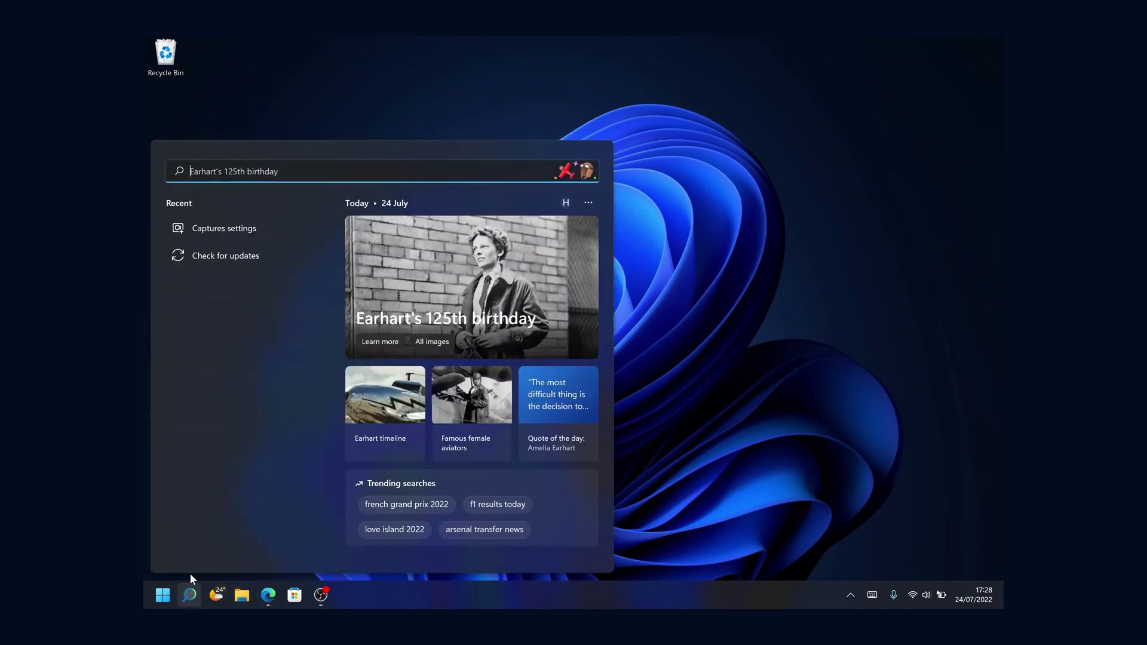
pyautogui.click(241, 256)
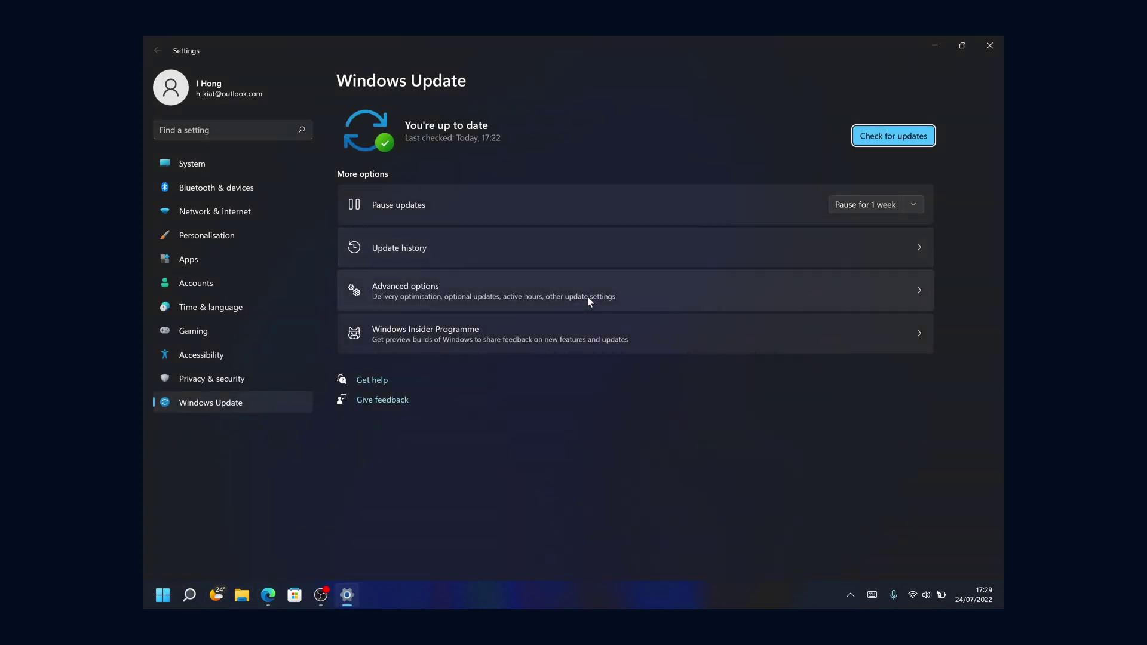
pyautogui.click(905, 136)
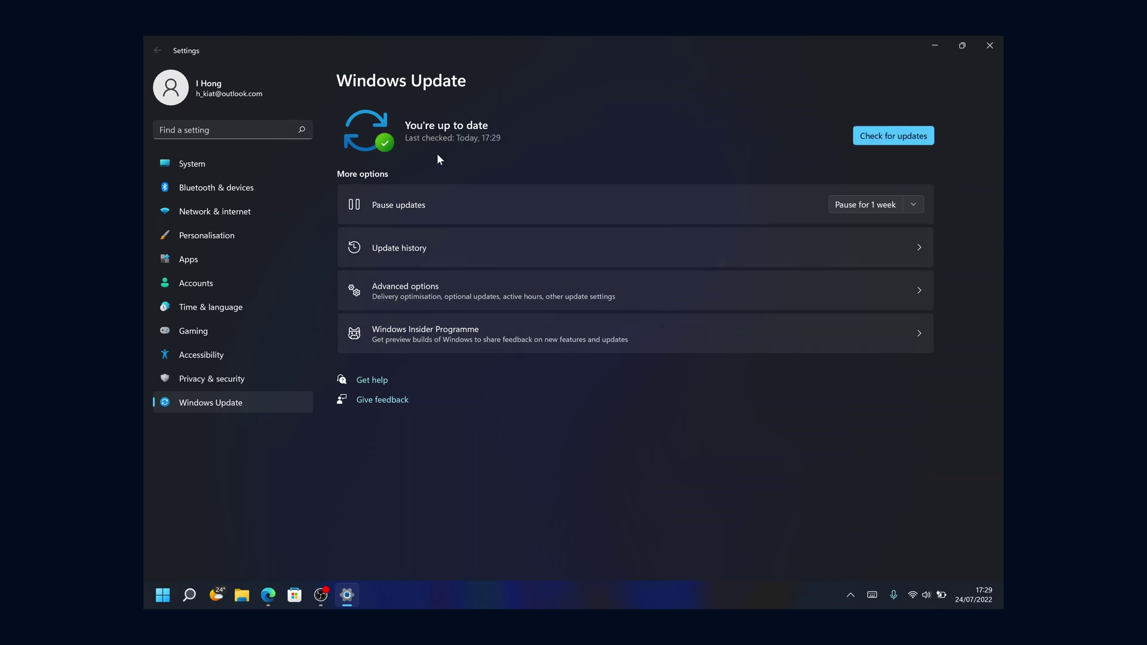
pyautogui.click(996, 46)
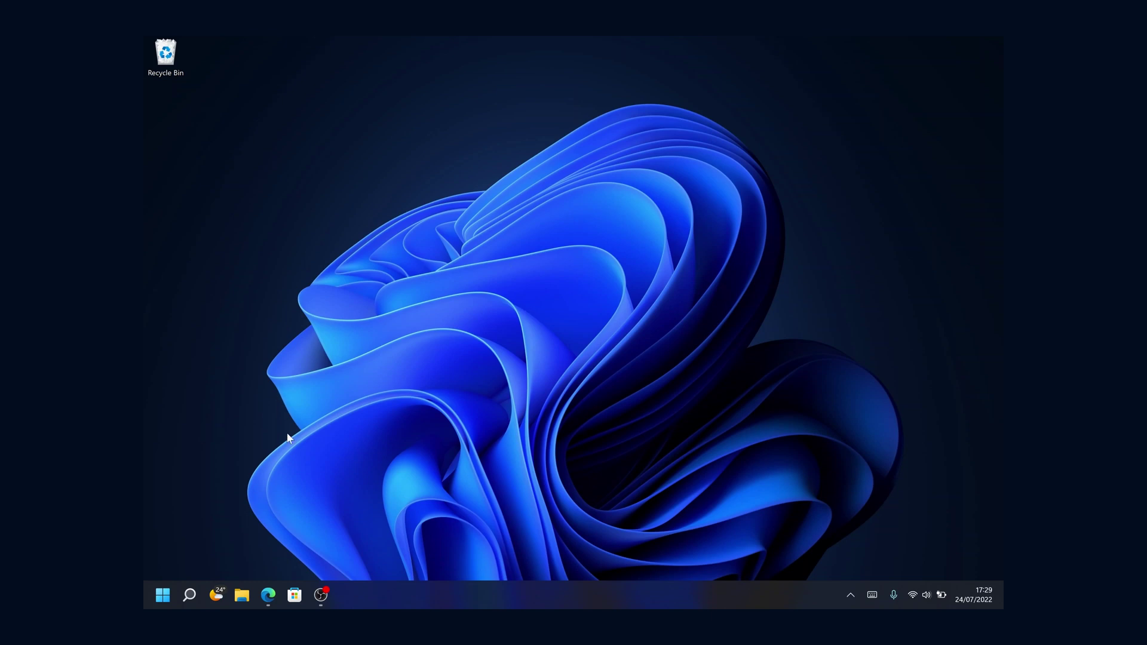
# - Return to Edge's Intel search results and download the Intel Driver & Support Assistant installer
pyautogui.click(268, 595)
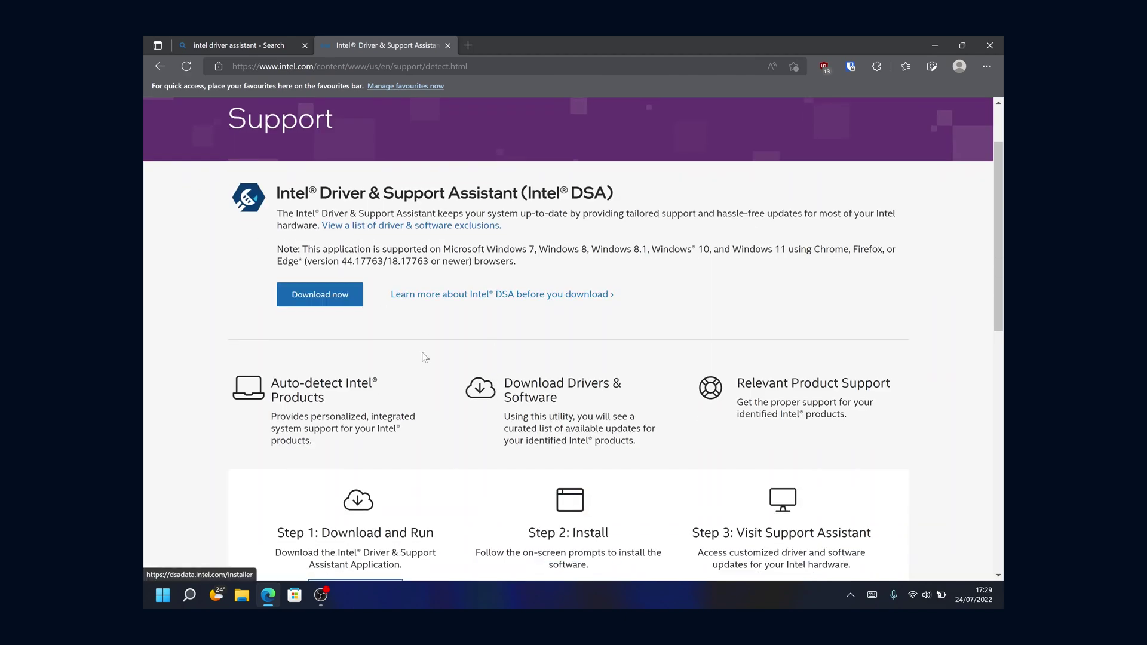
pyautogui.scroll(-3, 425, 353)
pyautogui.scroll(5, 422, 356)
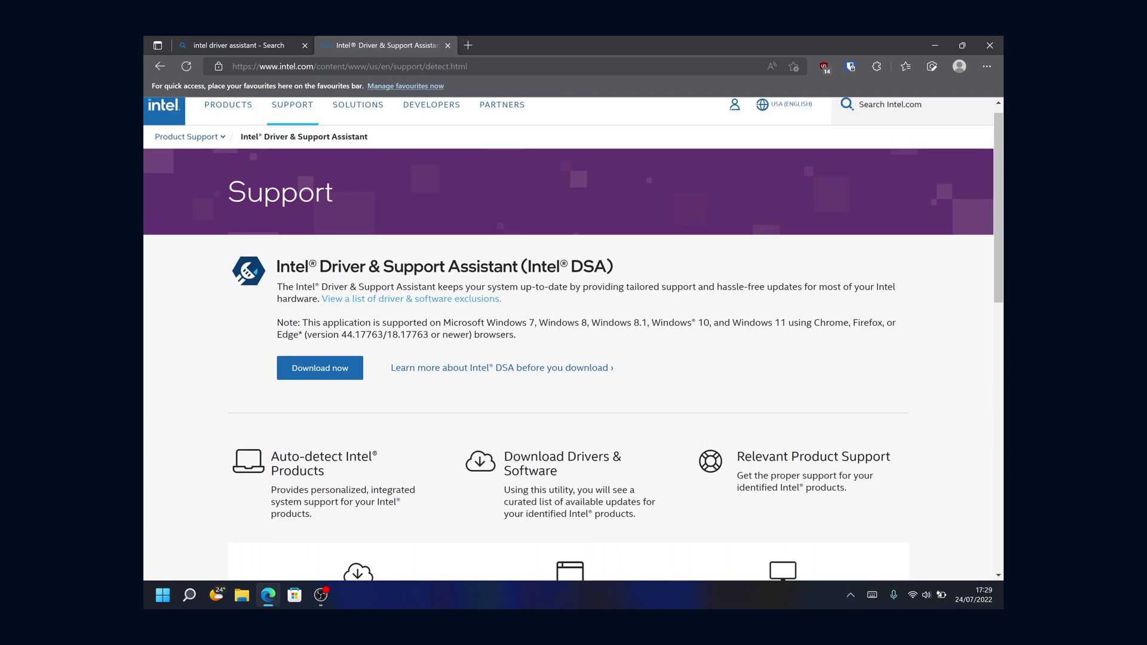
pyautogui.scroll(-3, 336, 361)
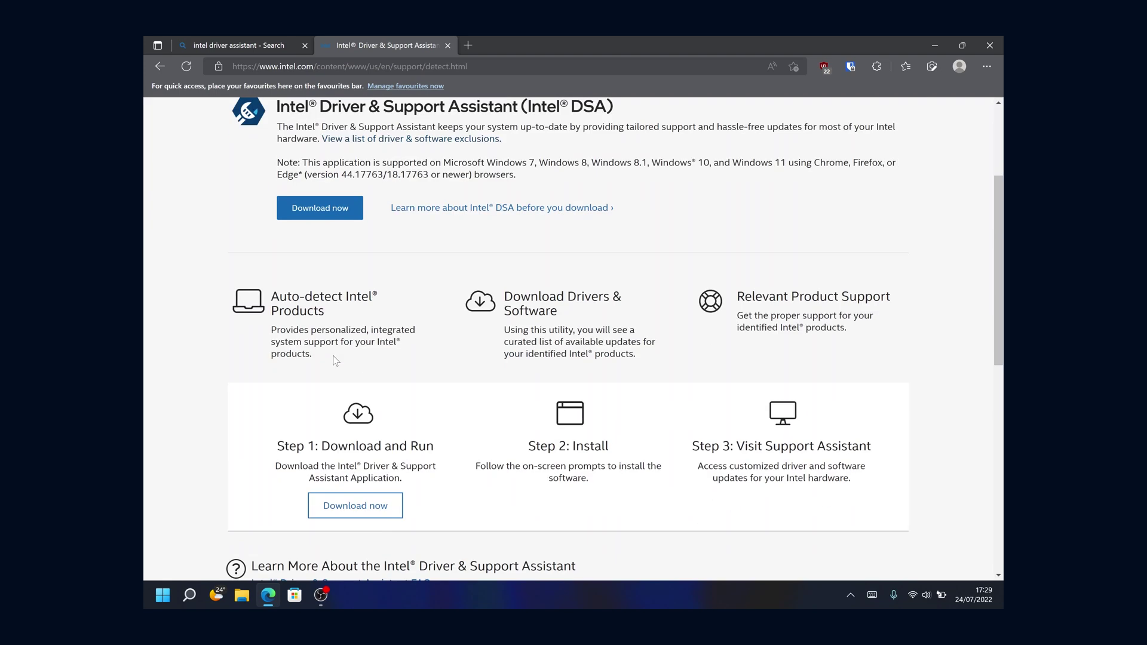
pyautogui.click(332, 212)
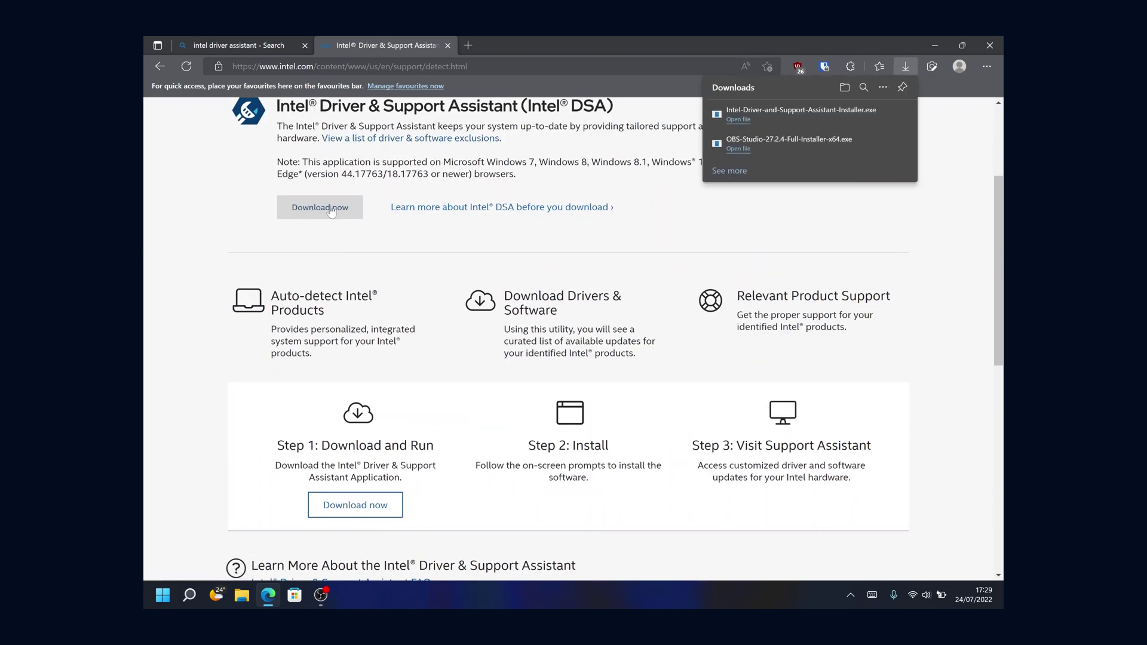
# - Run the downloaded installer, agree to the licence, install, and close setup without restarting
pyautogui.click(792, 122)
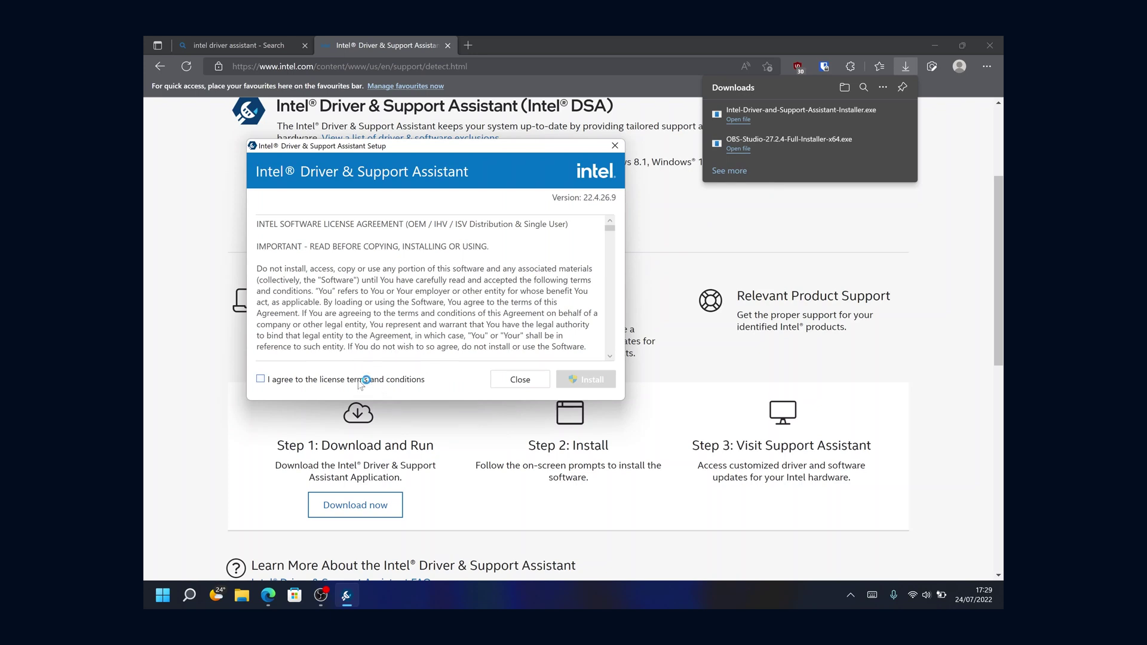
pyautogui.click(362, 380)
pyautogui.click(582, 387)
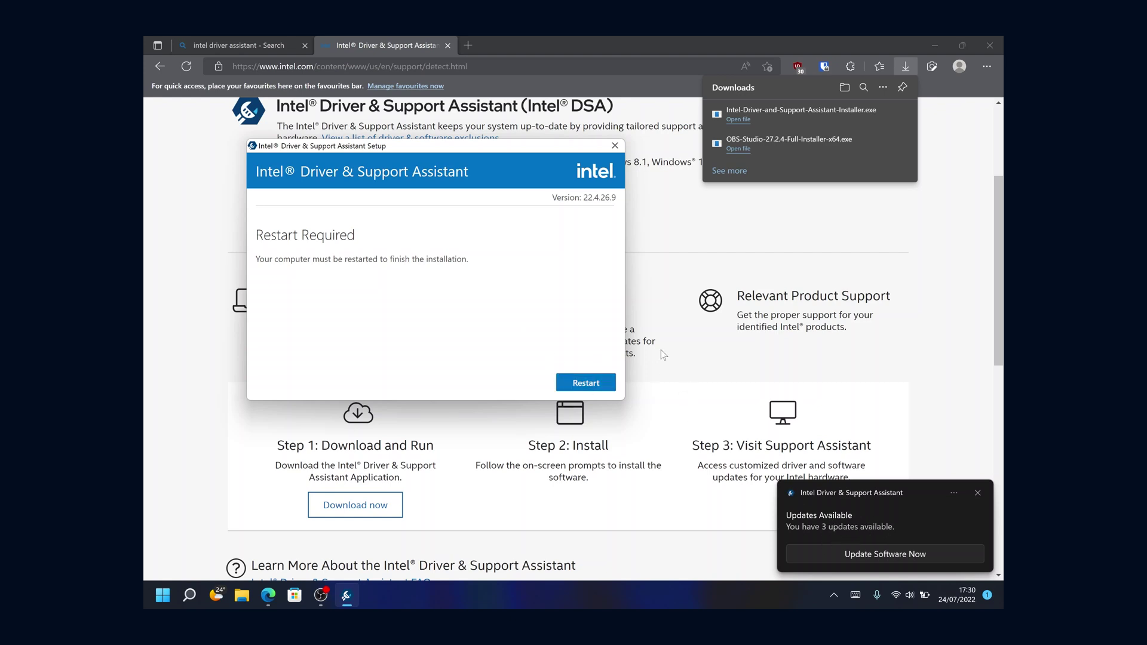
pyautogui.click(615, 145)
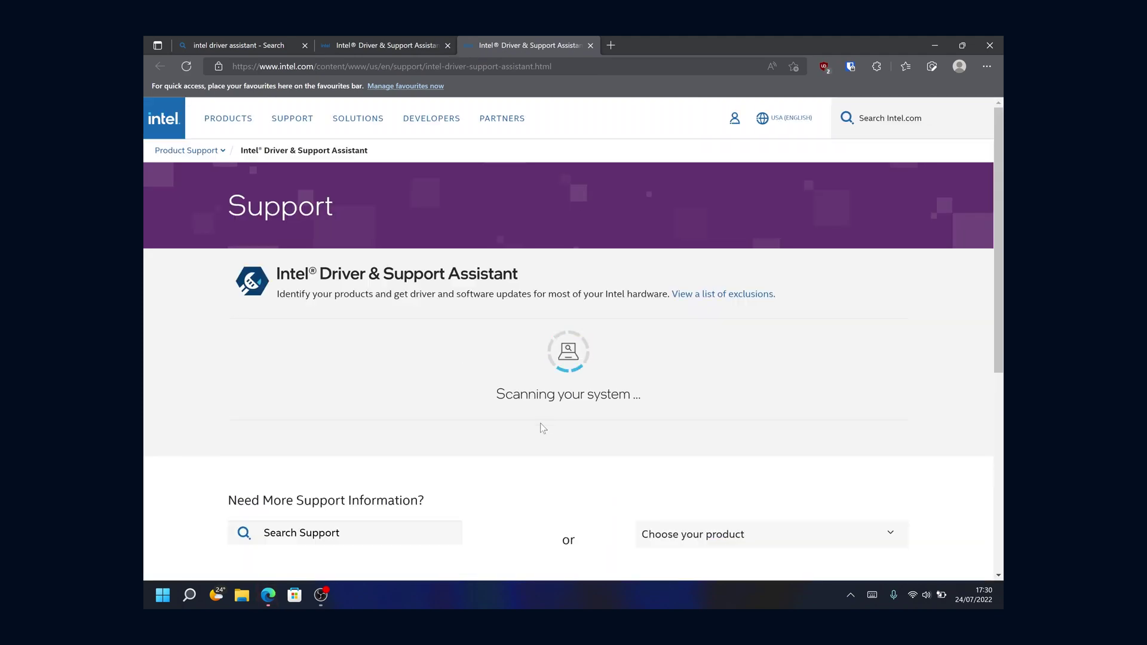
# - Tick 'I understand and wish to proceed' on the Intel Graphics – Windows DCH Drivers entry
pyautogui.scroll(-3, 543, 428)
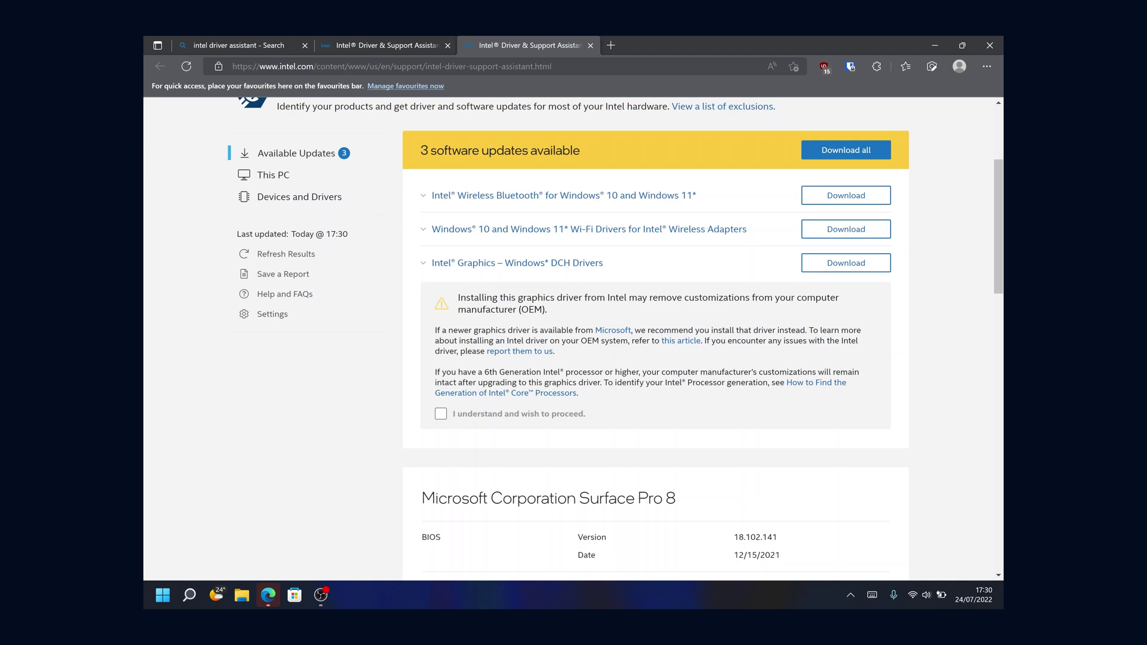
pyautogui.scroll(-1, 656, 339)
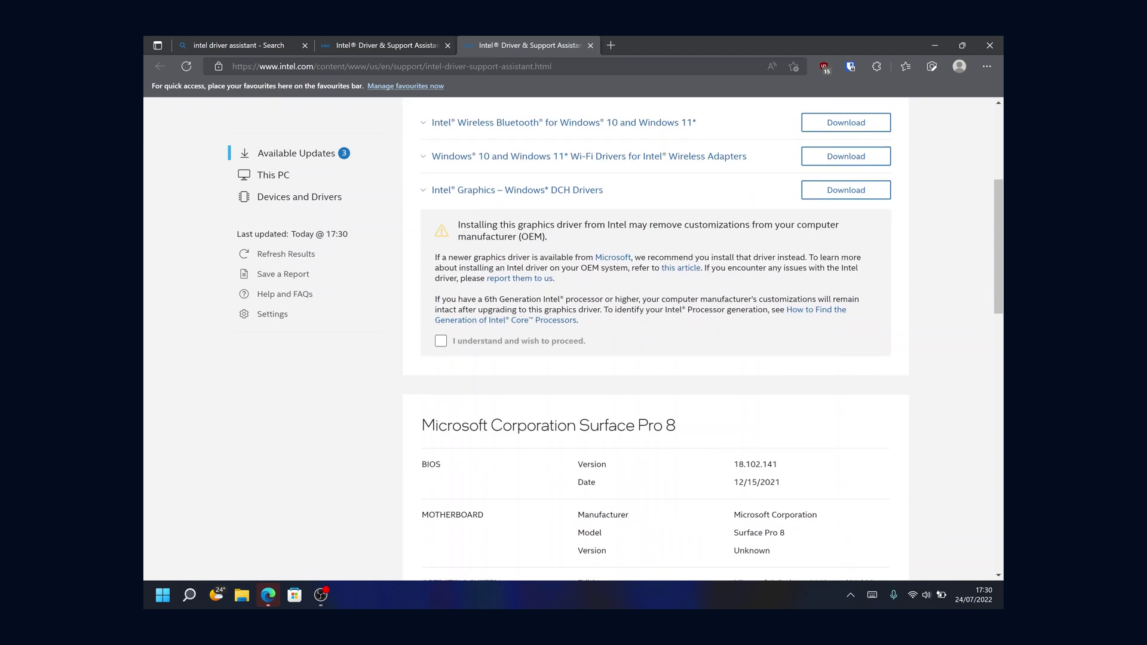
pyautogui.scroll(1, 656, 338)
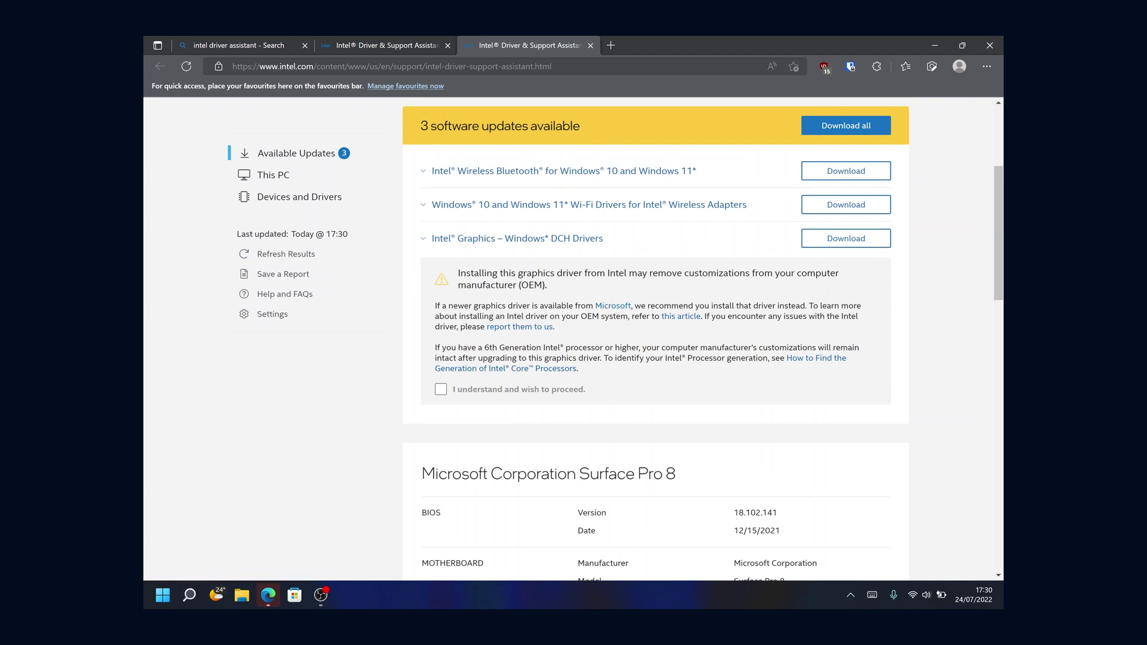
pyautogui.scroll(4, 622, 255)
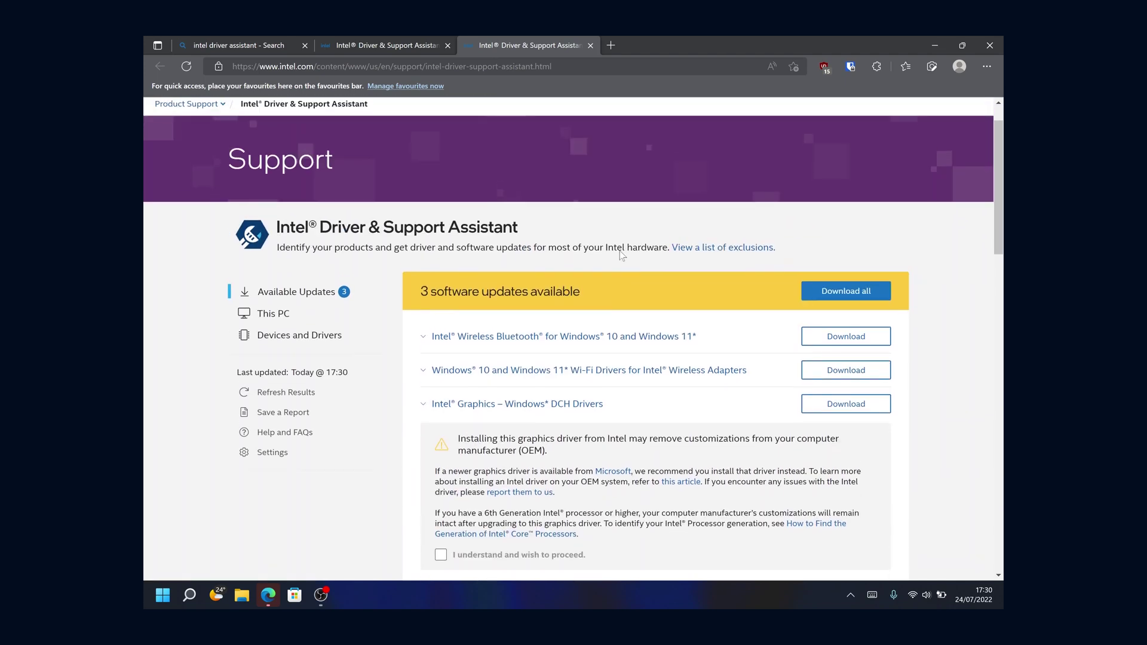
pyautogui.scroll(-3, 622, 256)
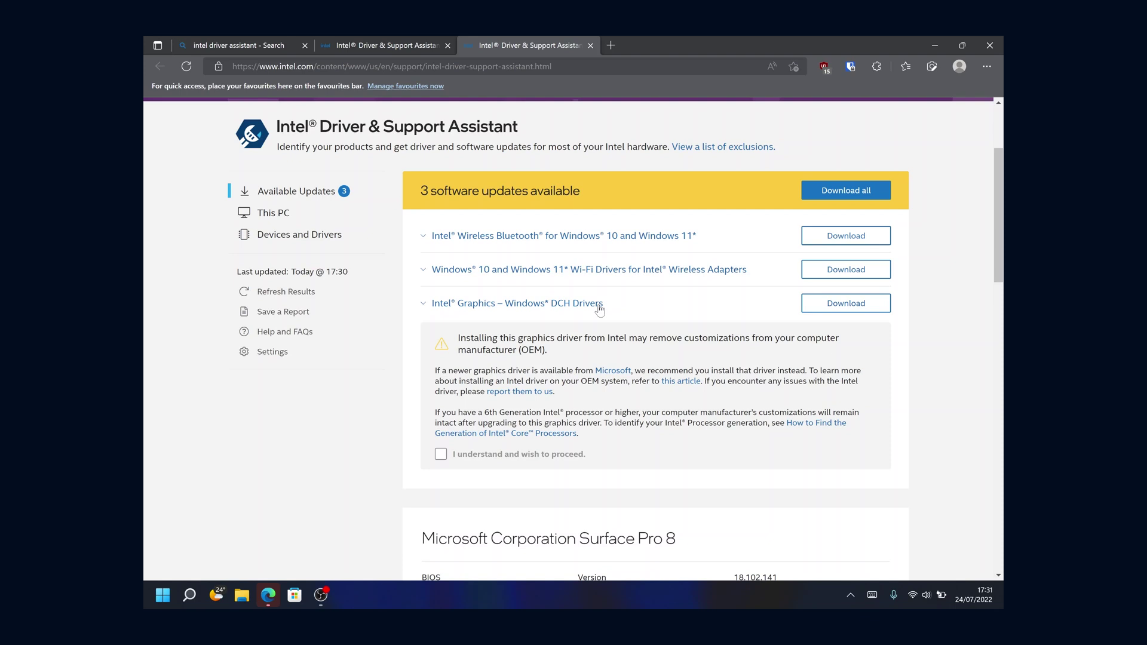
pyautogui.scroll(-1, 662, 366)
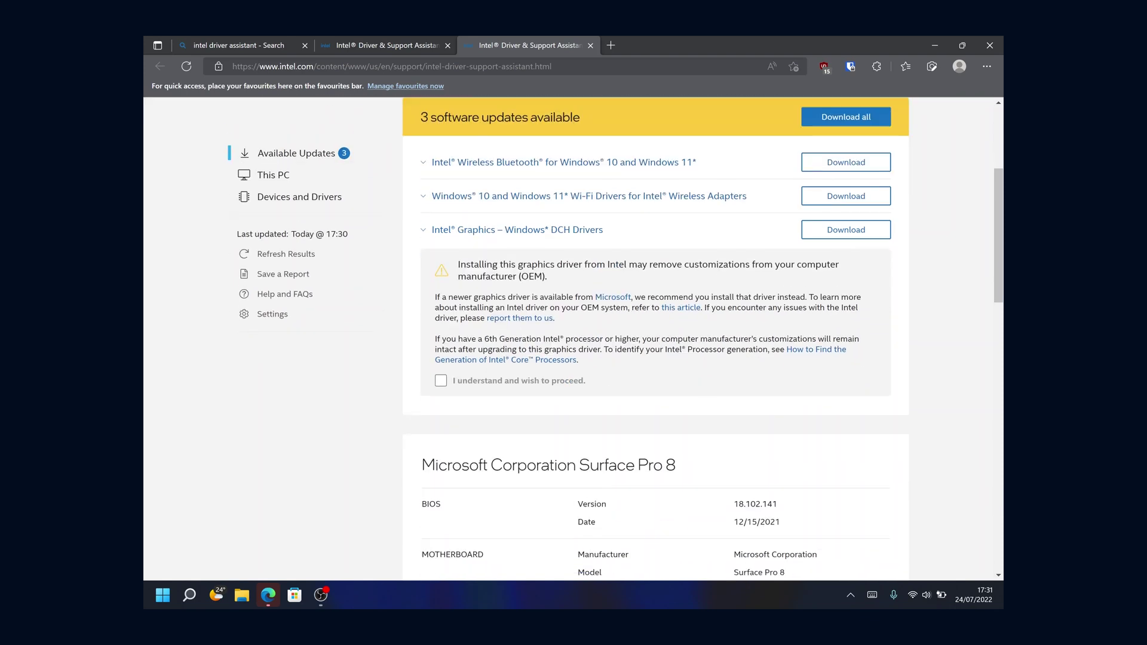
pyautogui.scroll(1, 608, 364)
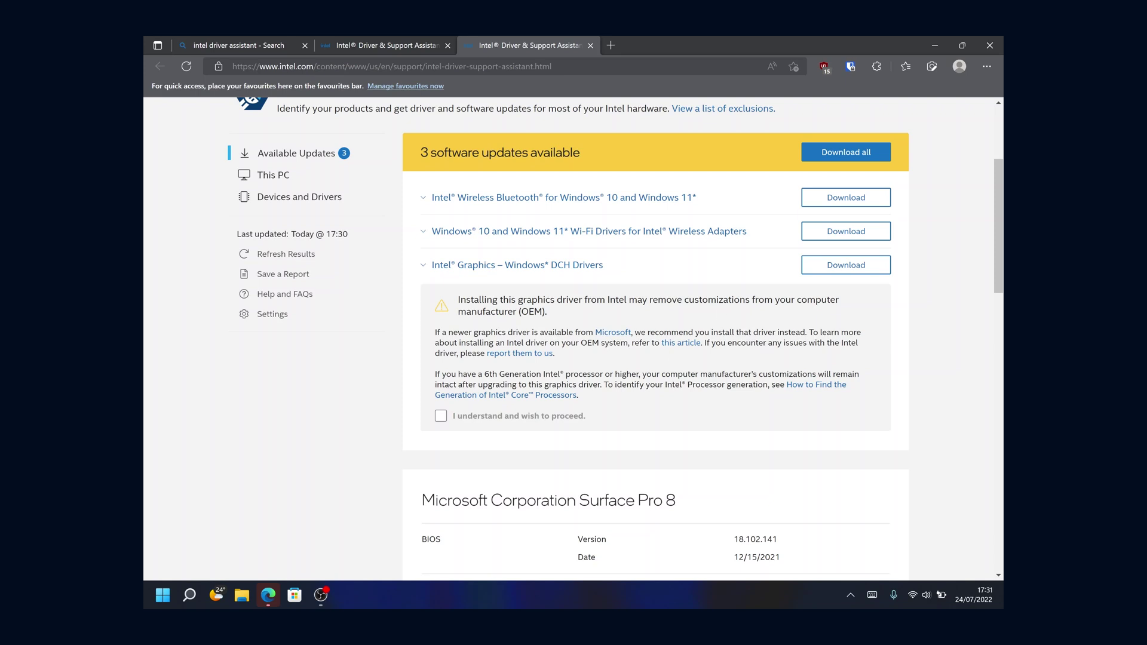
pyautogui.click(442, 417)
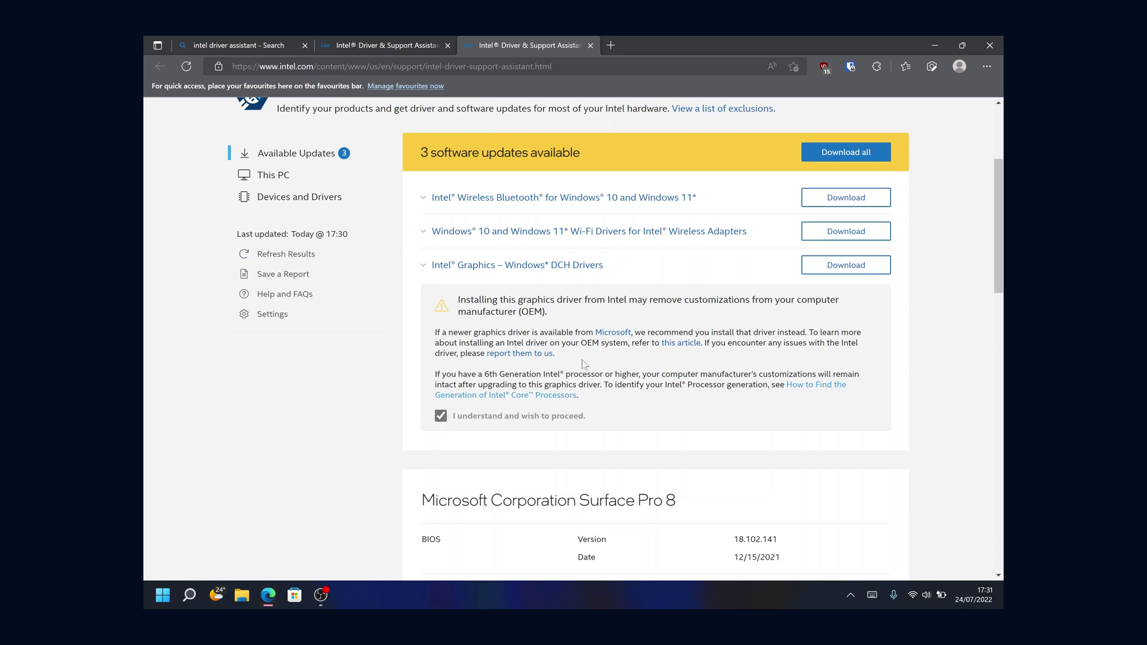
# - Download the Intel Graphics – Windows DCH Drivers update until its status shows In progress
pyautogui.click(834, 272)
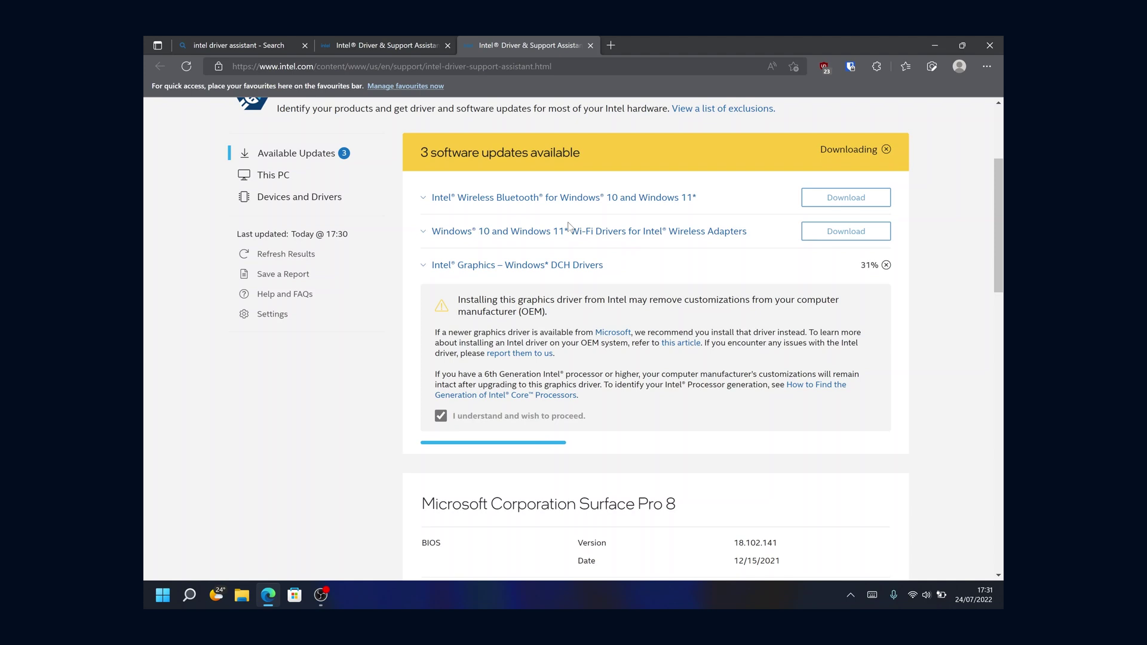
pyautogui.scroll(-3, 626, 342)
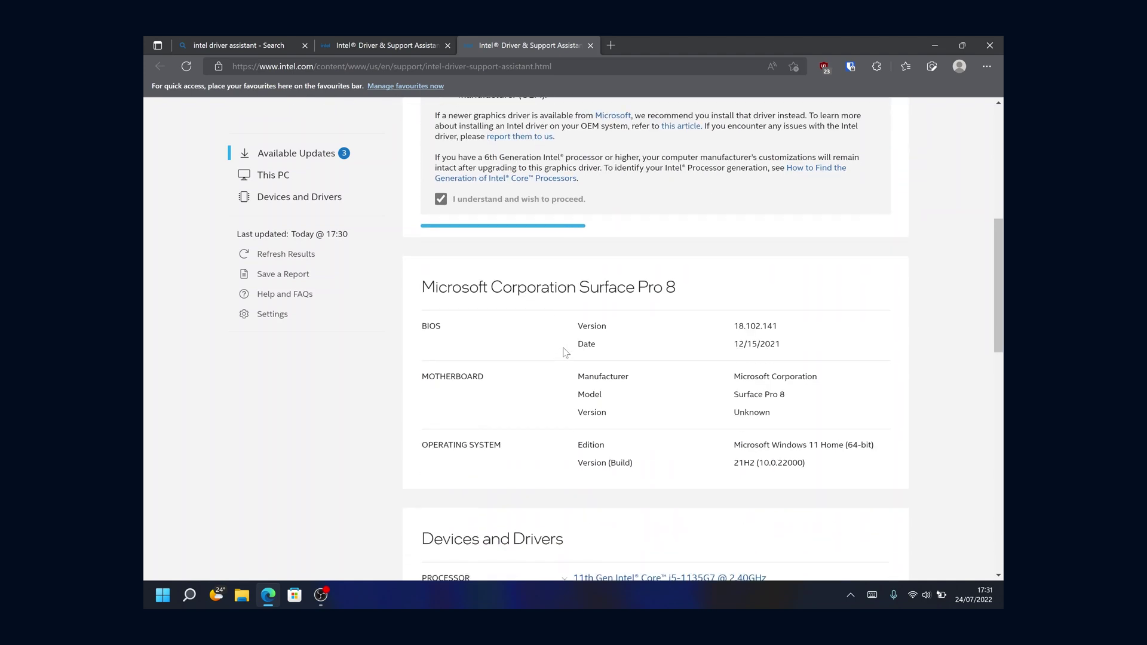
pyautogui.scroll(-1, 552, 420)
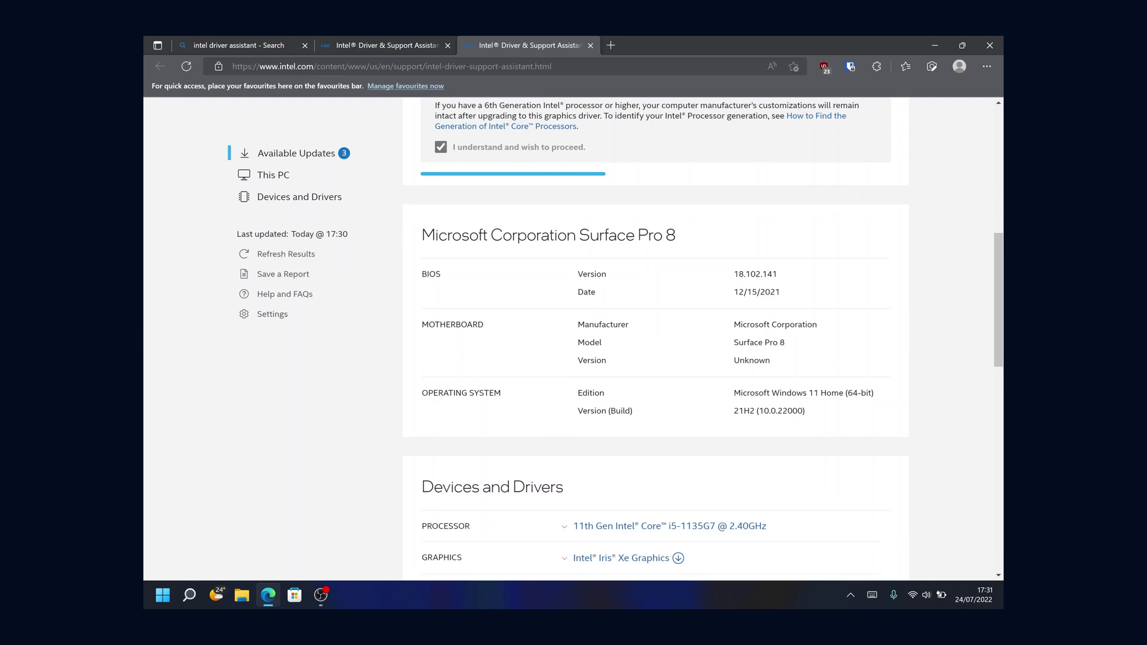
pyautogui.scroll(-2, 663, 263)
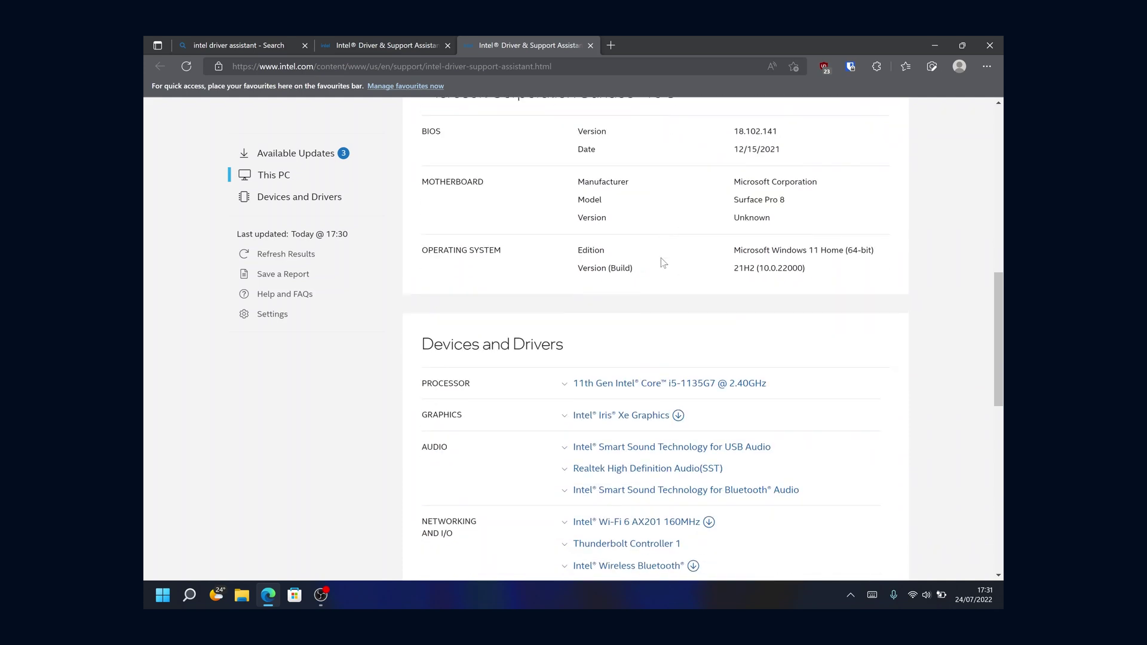
pyautogui.scroll(-2, 663, 263)
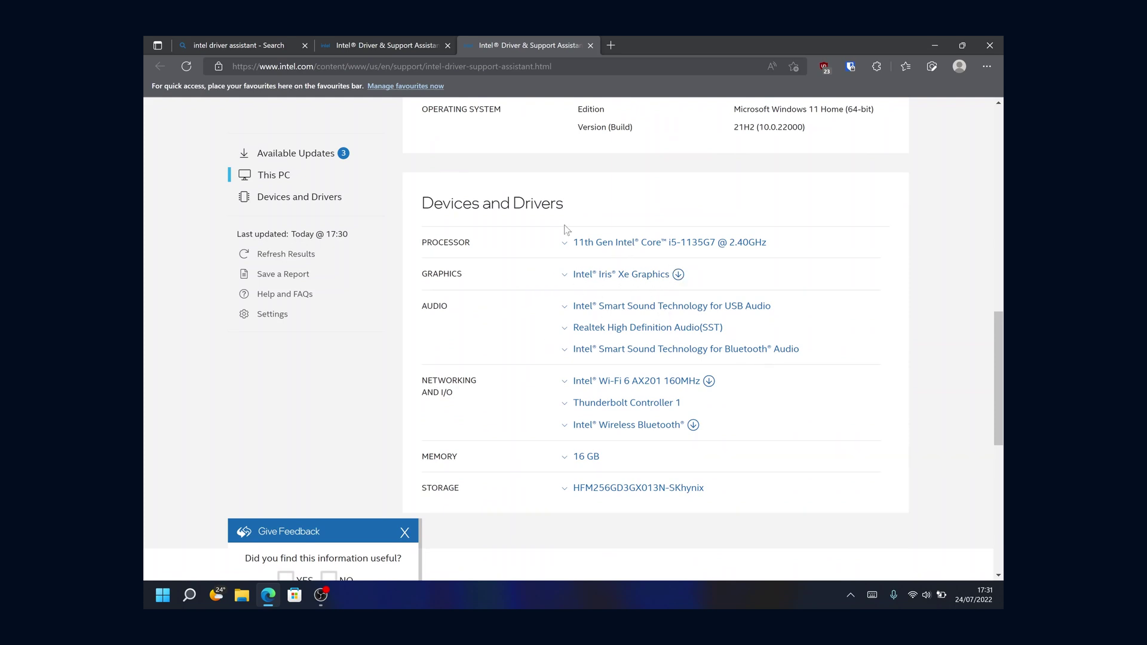
pyautogui.scroll(6, 566, 228)
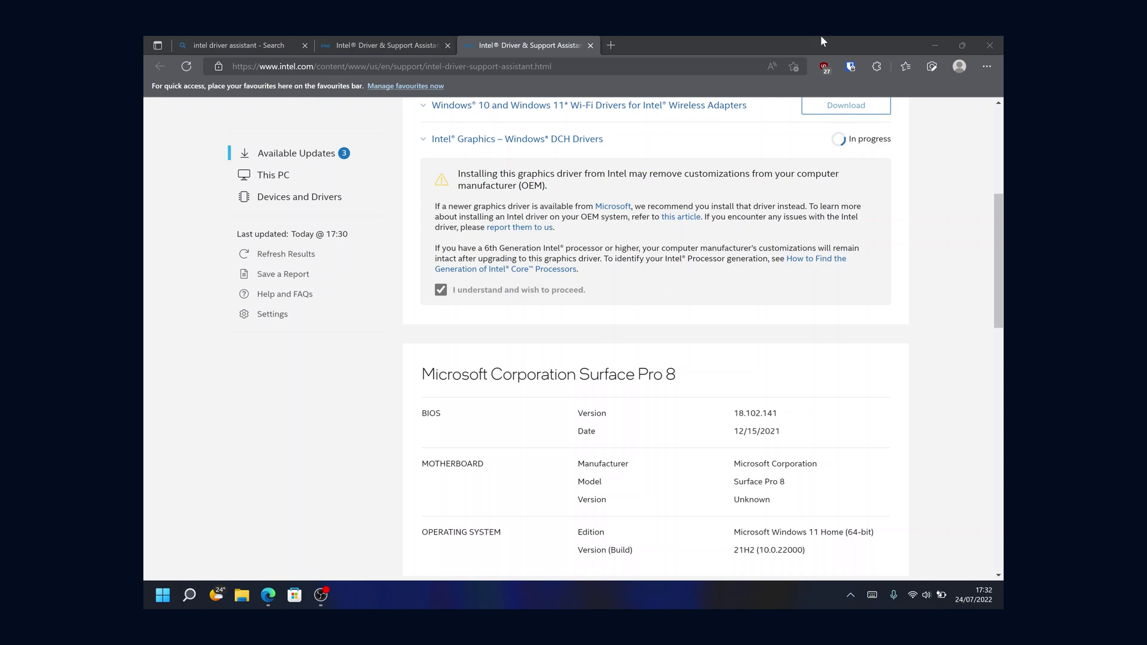
# - Begin installation, agree to the Intel licence, and start installing the driver and Graphics Command Center
pyautogui.scroll(1, 811, 239)
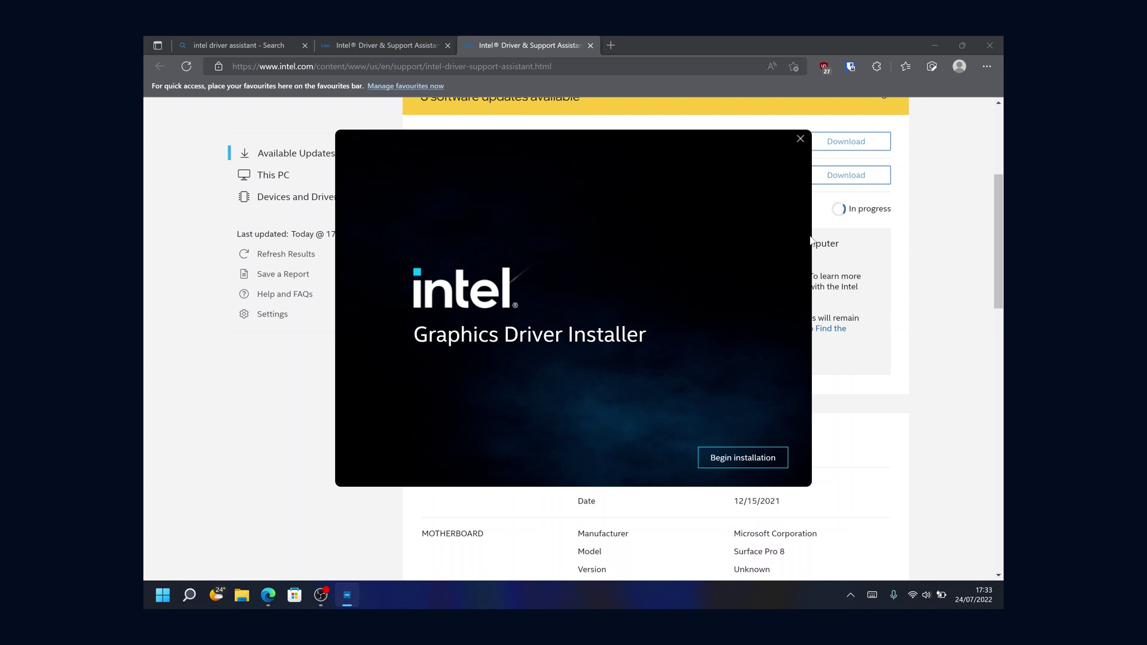
pyautogui.click(751, 458)
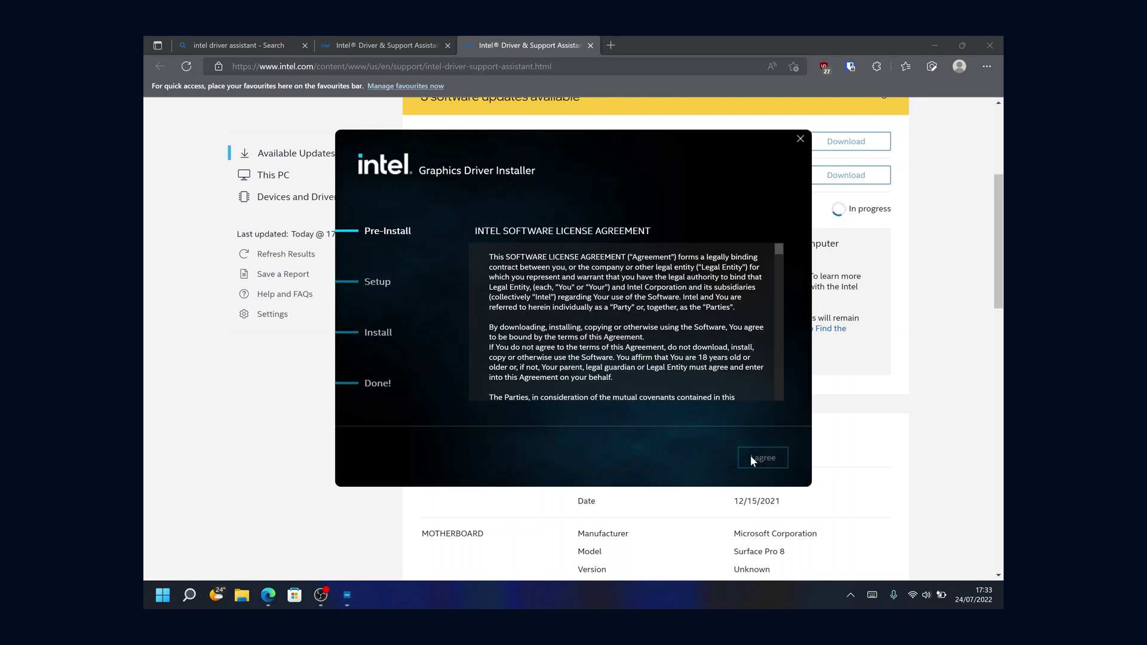
pyautogui.scroll(-5, 635, 315)
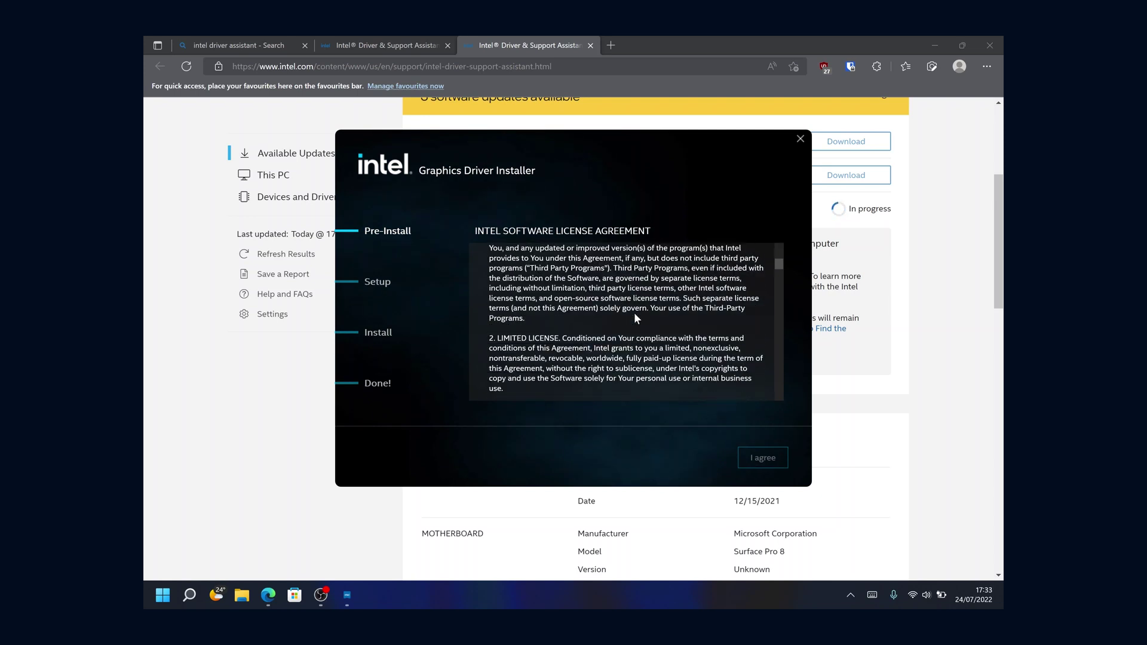
pyautogui.scroll(-10, 635, 315)
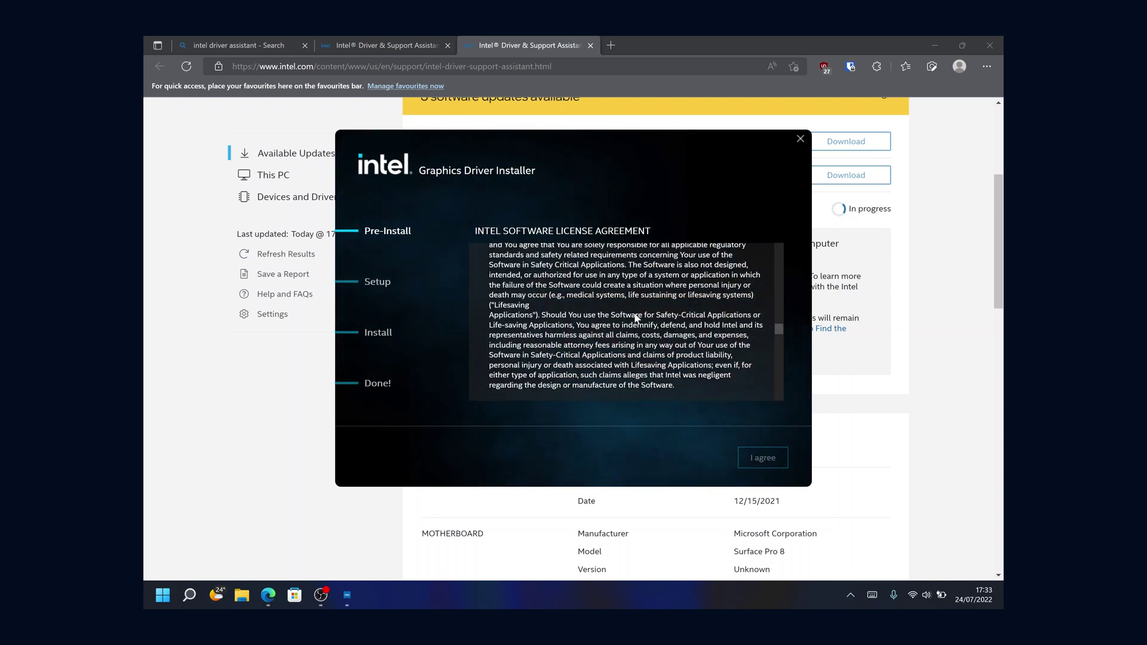
pyautogui.scroll(-15, 636, 317)
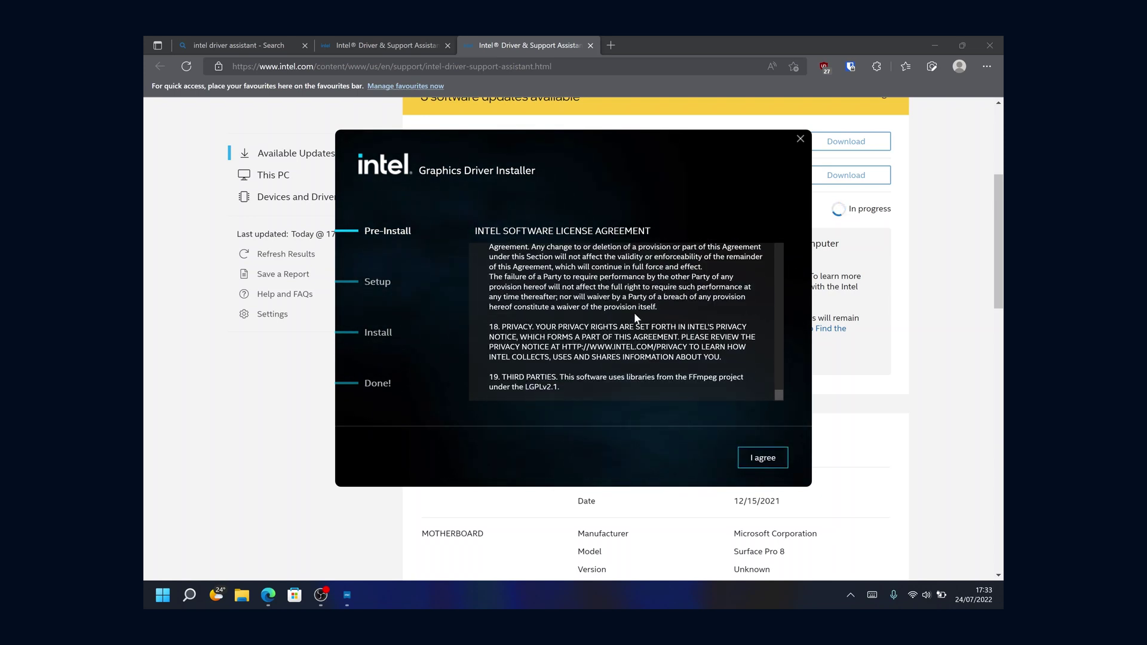
pyautogui.click(767, 463)
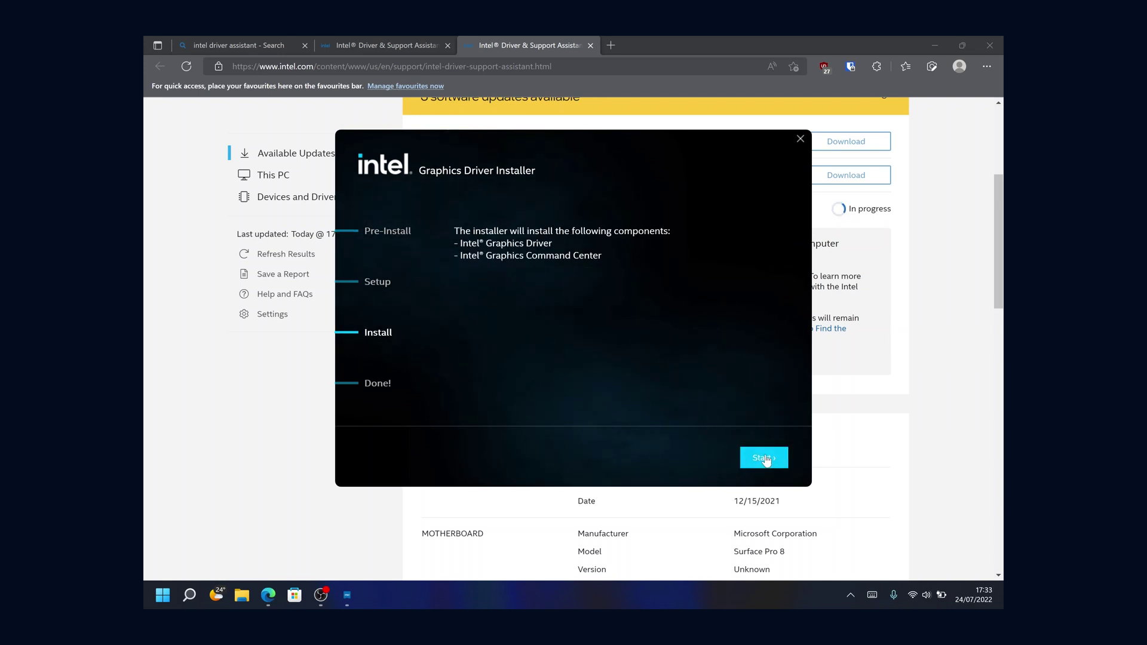
pyautogui.click(765, 458)
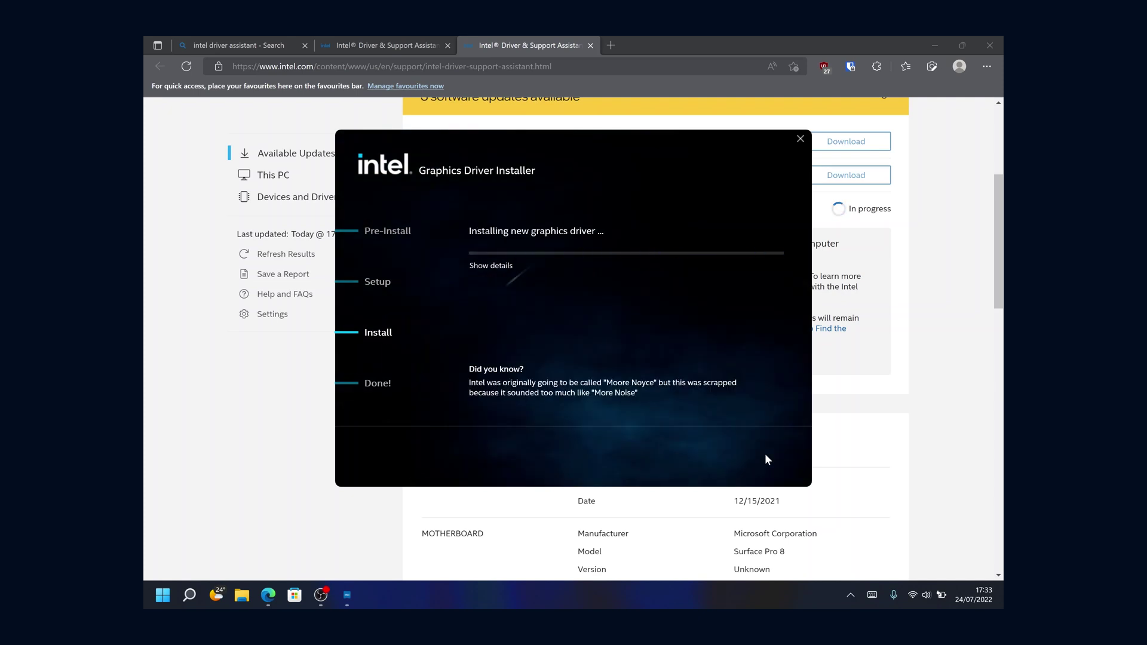
# - Show the installer's details log, wait for 'Installation complete!', then click Finish
pyautogui.click(547, 274)
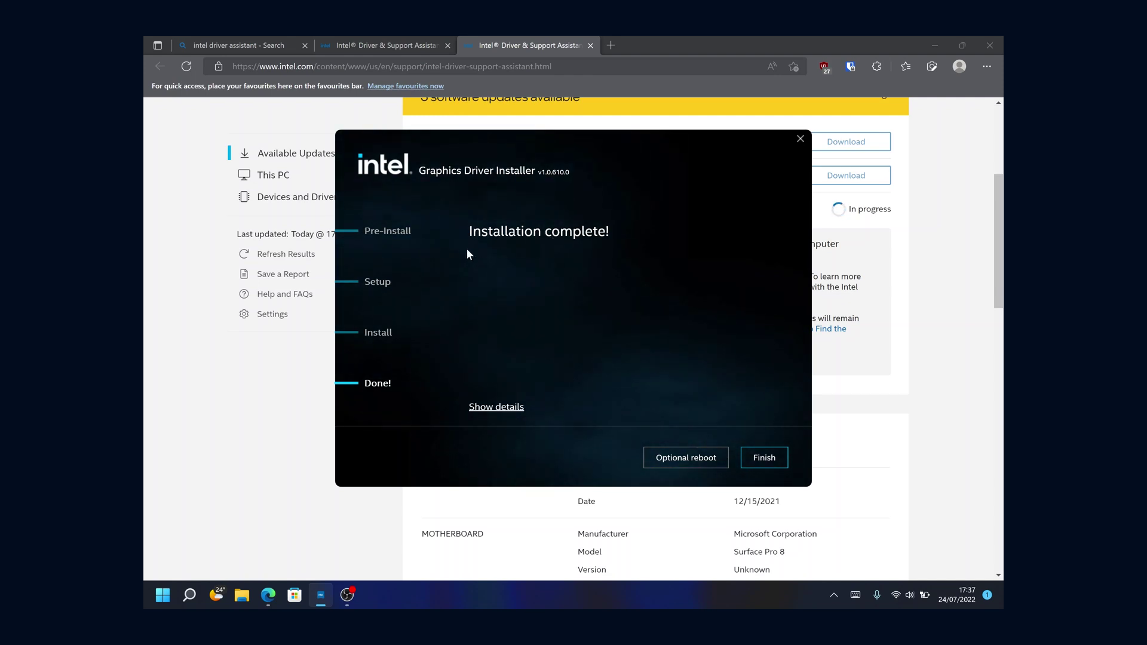
pyautogui.click(763, 457)
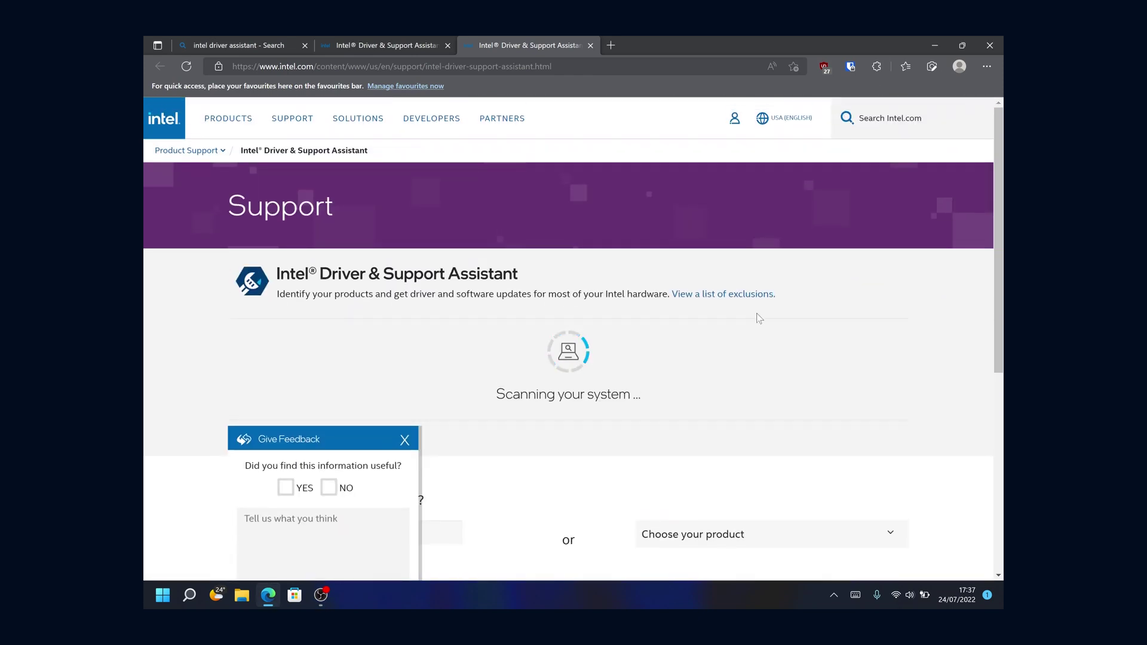
# - Close Edge and open Advanced display's refresh-rate list showing Dynamic (60 Hz or 120 Hz)
pyautogui.click(991, 46)
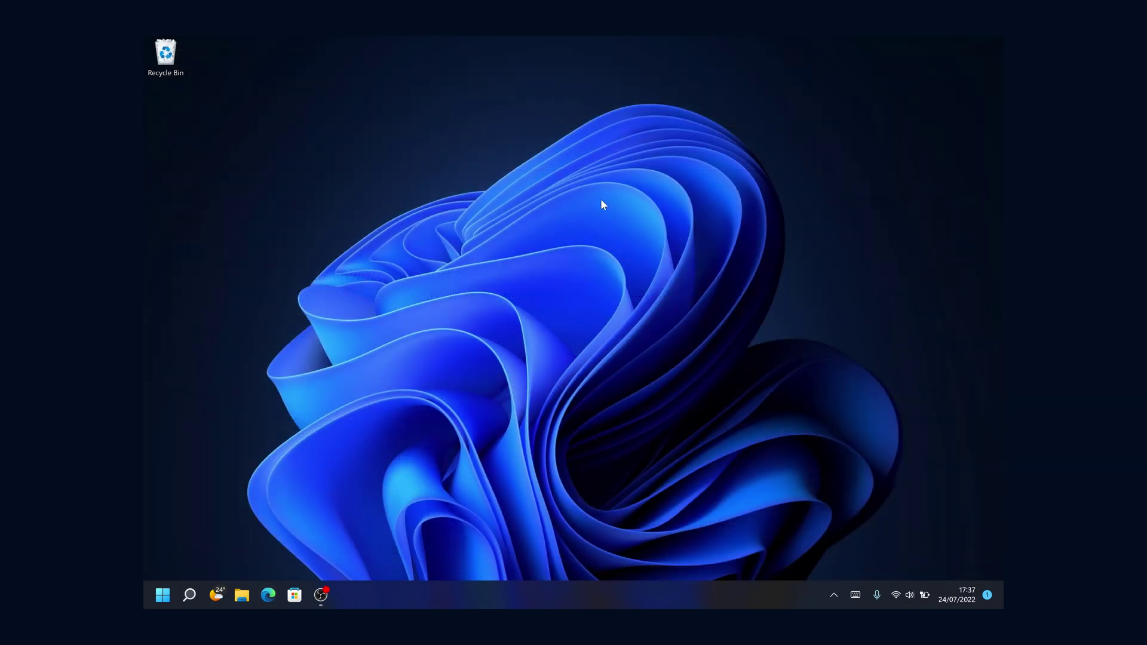
pyautogui.rightClick(668, 192)
pyautogui.rightClick(565, 254)
pyautogui.click(615, 379)
pyautogui.scroll(-4, 605, 425)
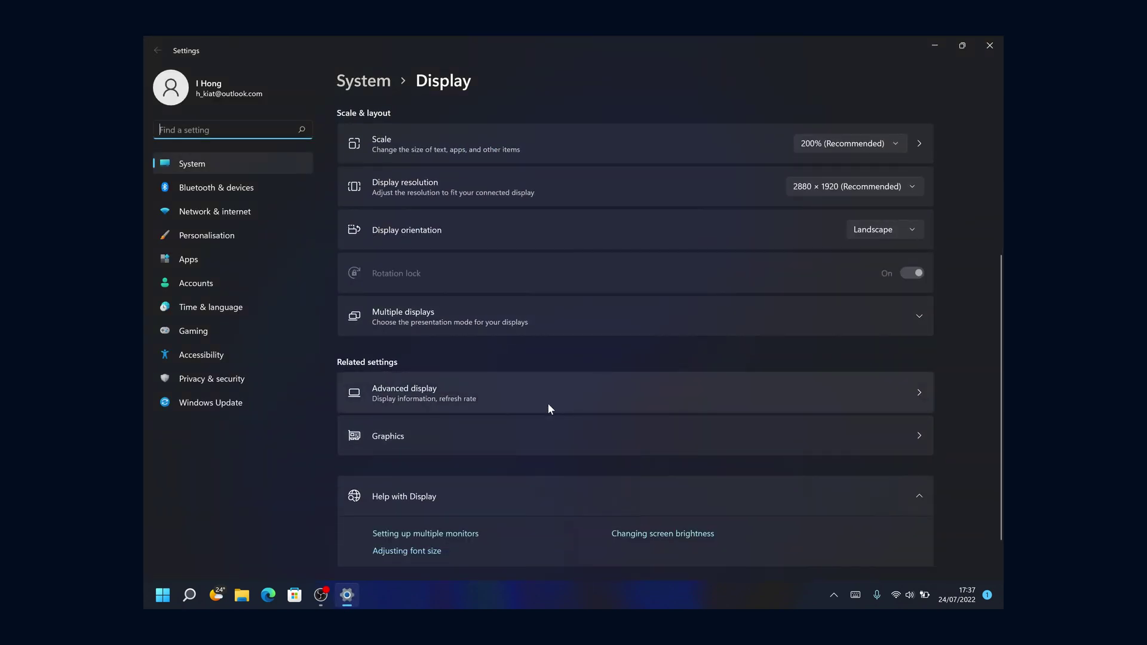
pyautogui.click(549, 405)
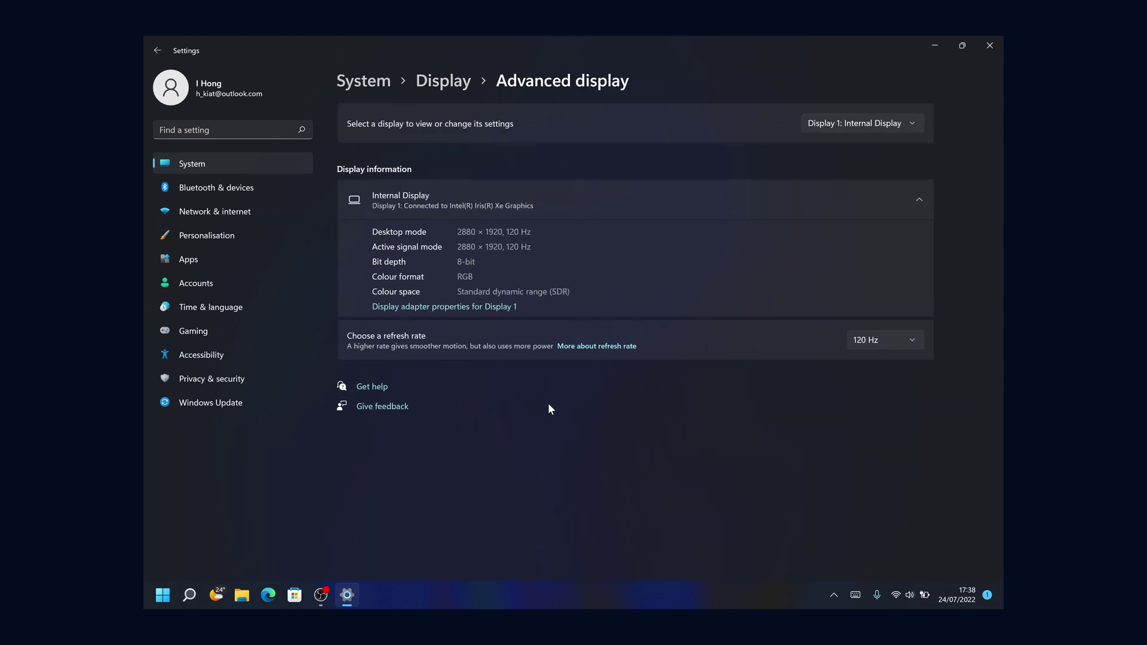
pyautogui.click(860, 338)
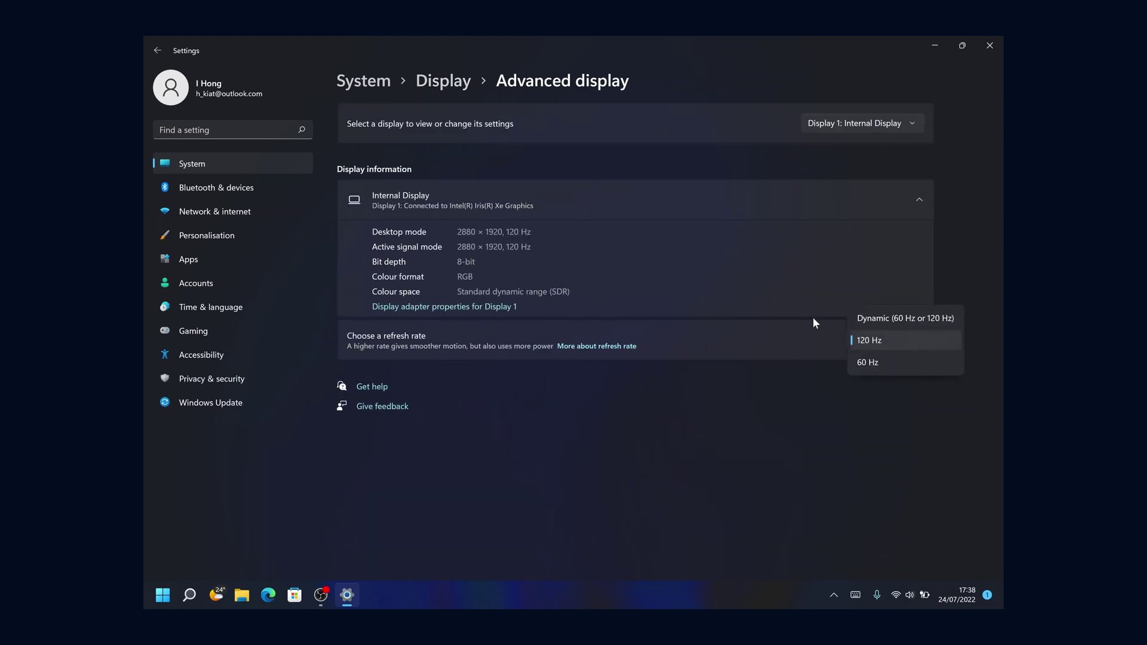